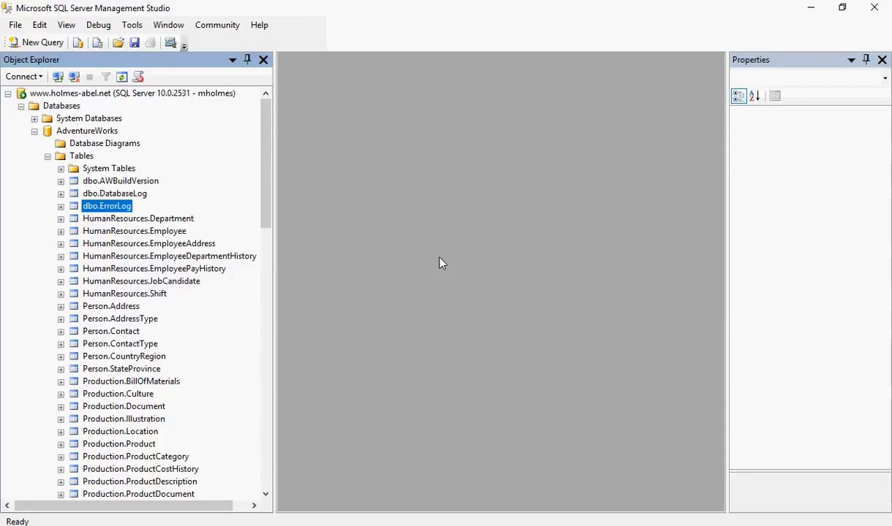
Start a new table in the AdventureWorks database and add an ID column of type bigint that disallows nulls.
right_click(80, 157)
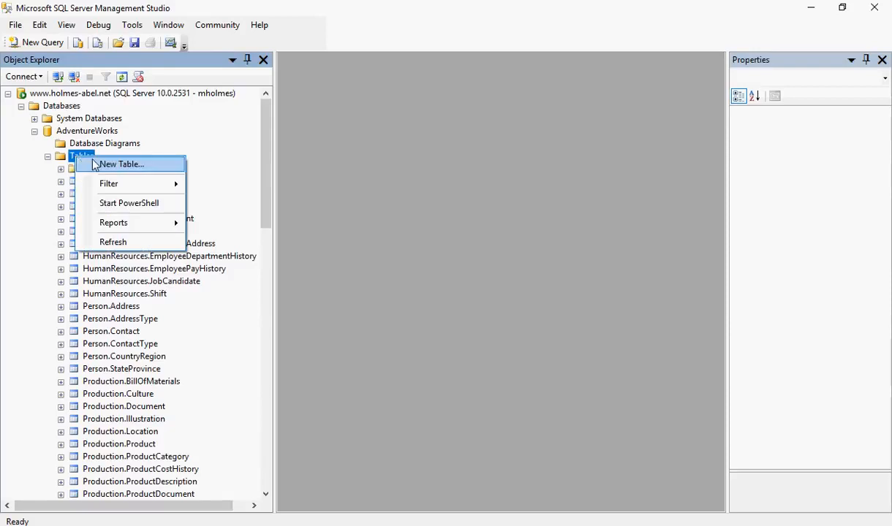
click(122, 164)
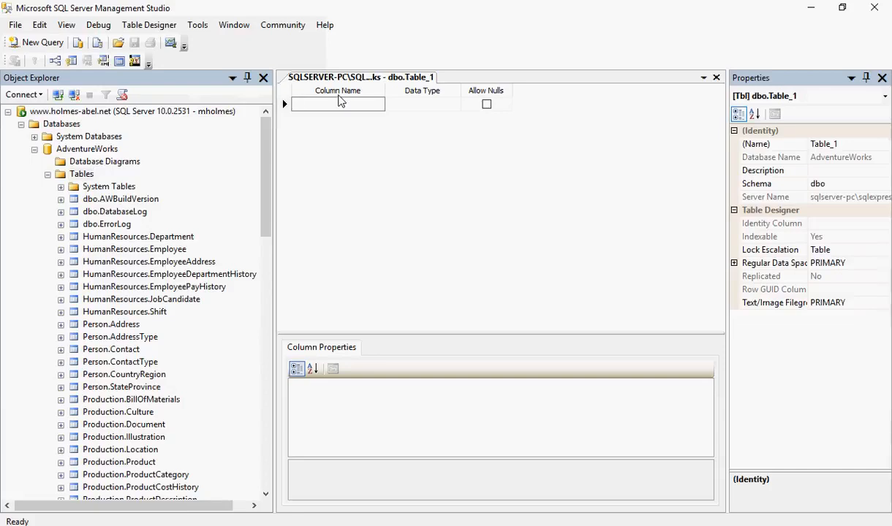
text(ID)
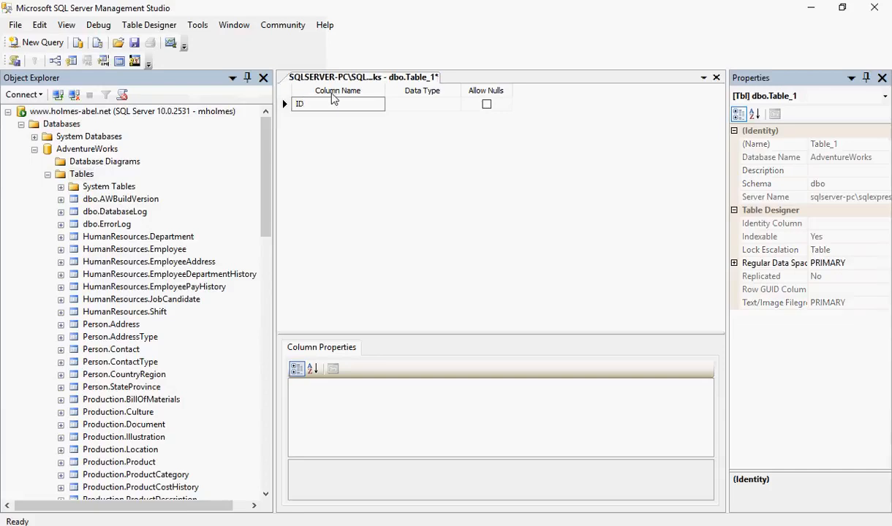
click(421, 108)
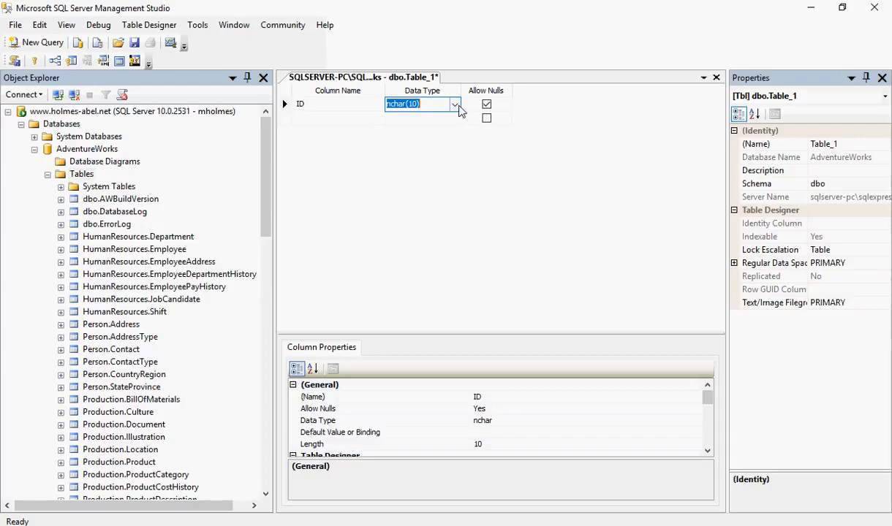
click(455, 106)
drag(456, 152, 455, 126)
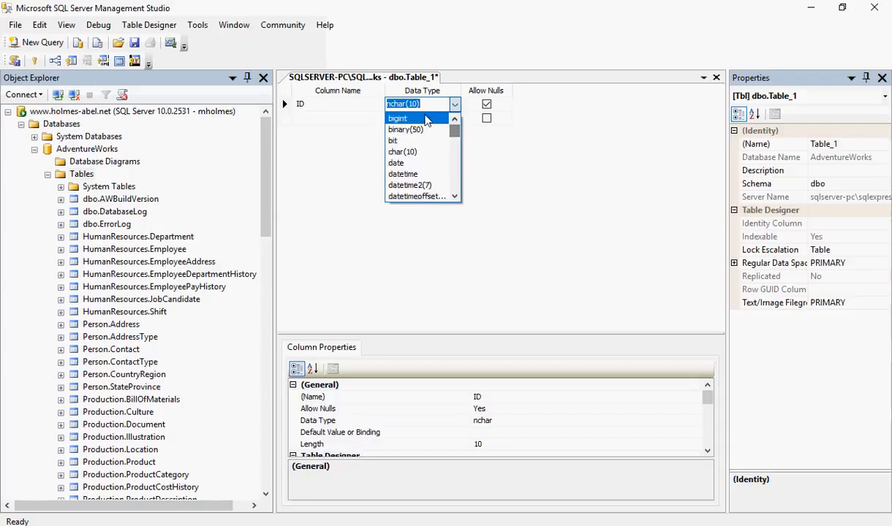
click(427, 119)
click(487, 106)
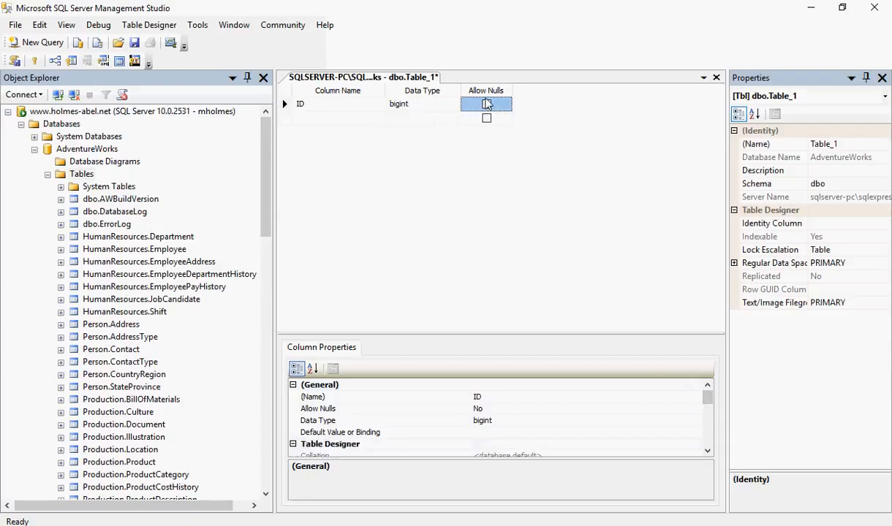
Make the ID column the table's primary key and set its Is Identity property to Yes.
right_click(351, 104)
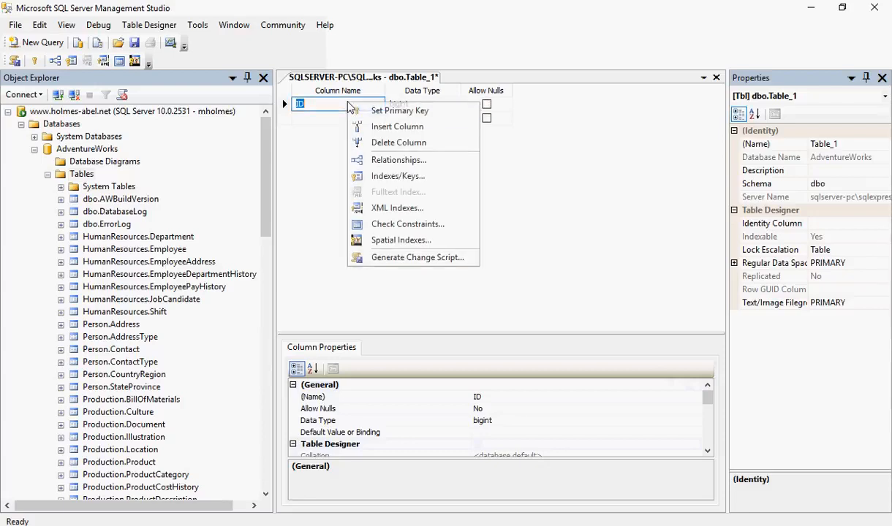
click(362, 111)
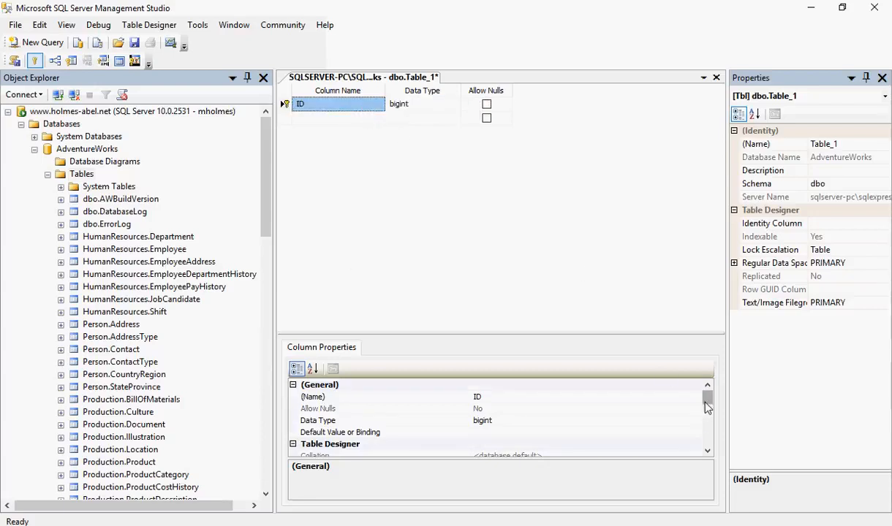
drag(707, 398, 707, 434)
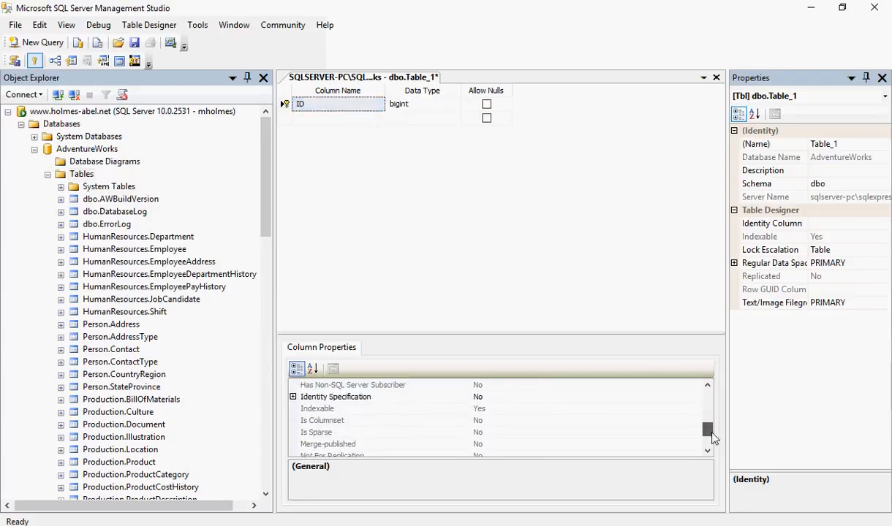
click(292, 397)
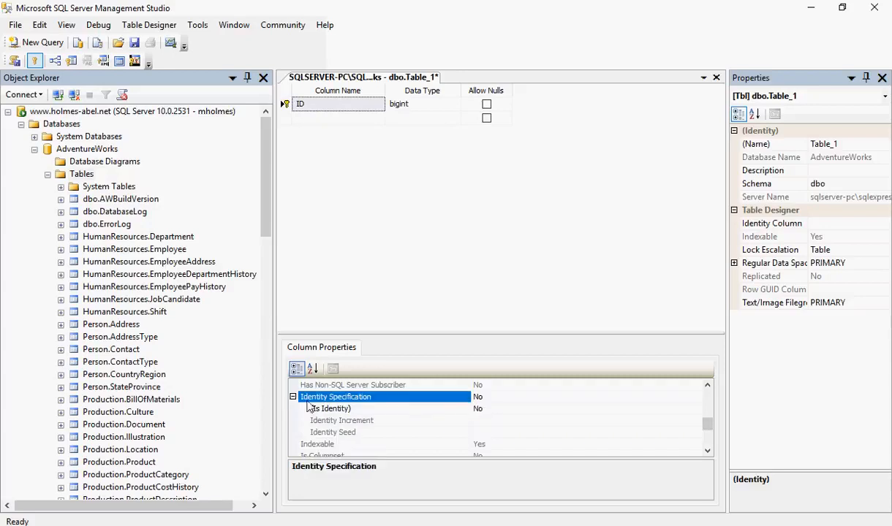
click(490, 409)
click(695, 409)
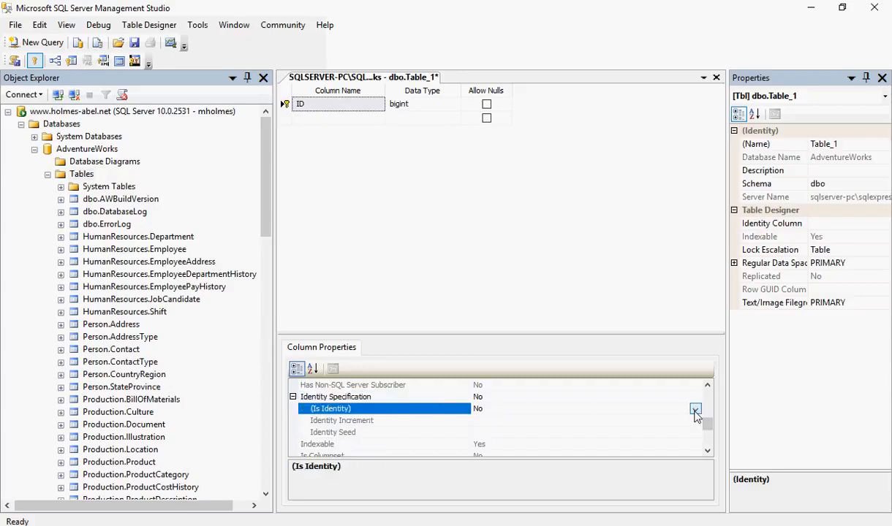
click(565, 424)
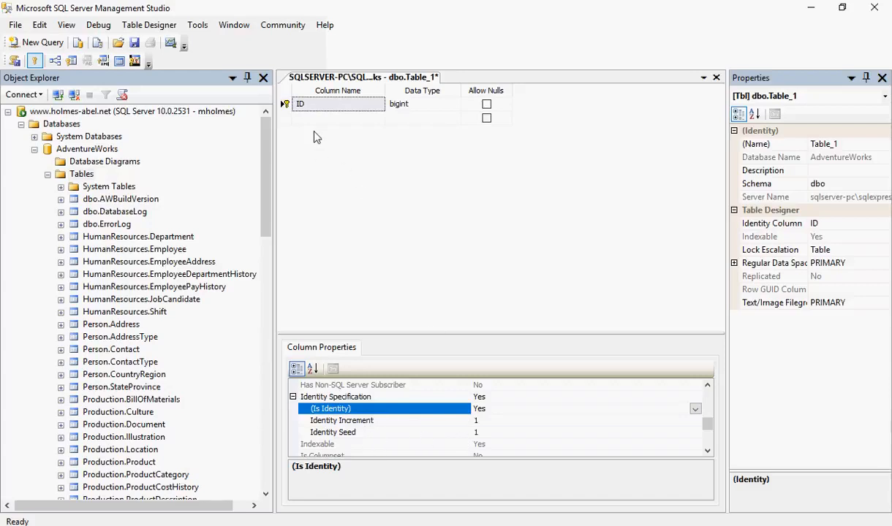
Add a second column named Value_1 with data type nvarchar(50).
click(300, 117)
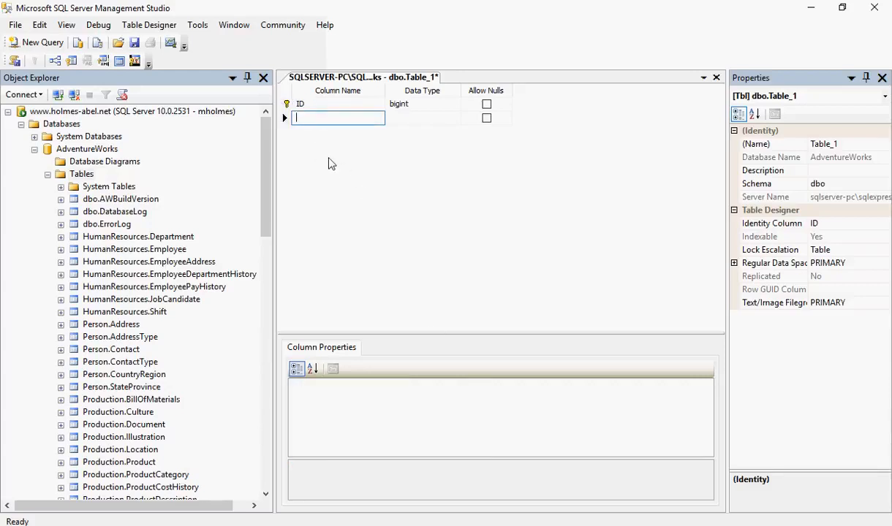
text(Value)
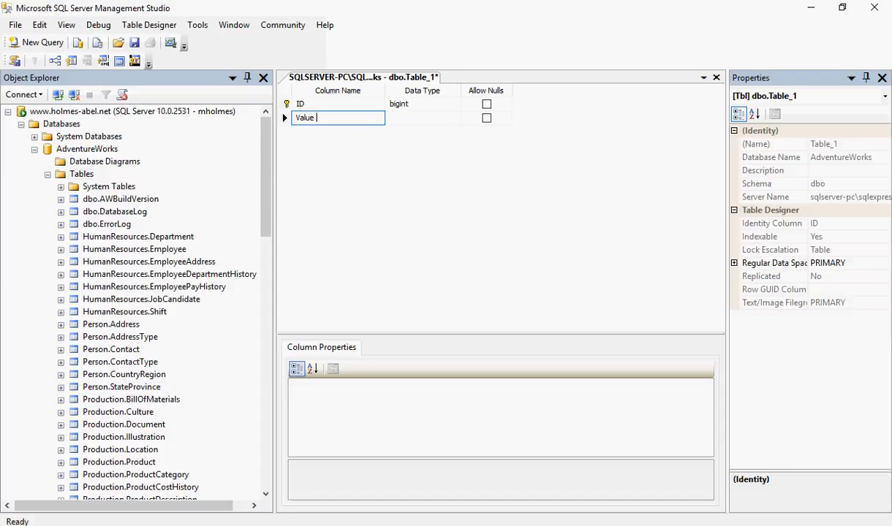
text(_1)
key(Tab)
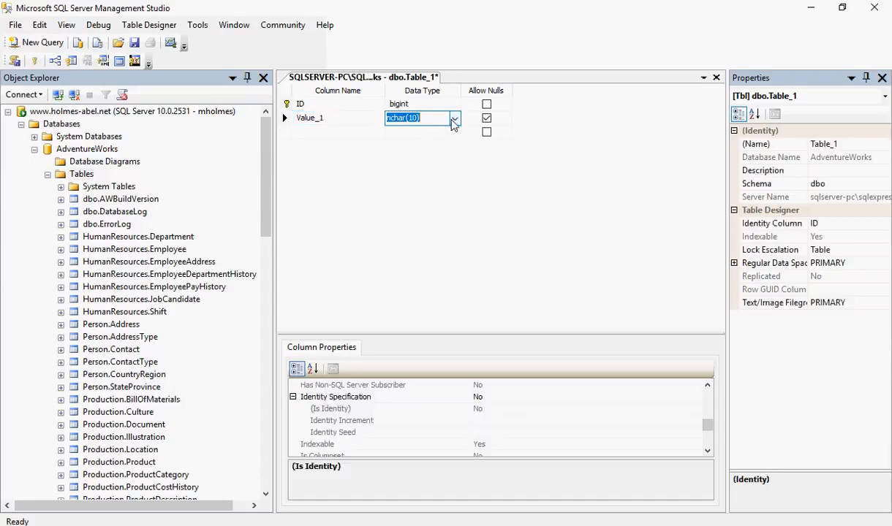
click(454, 120)
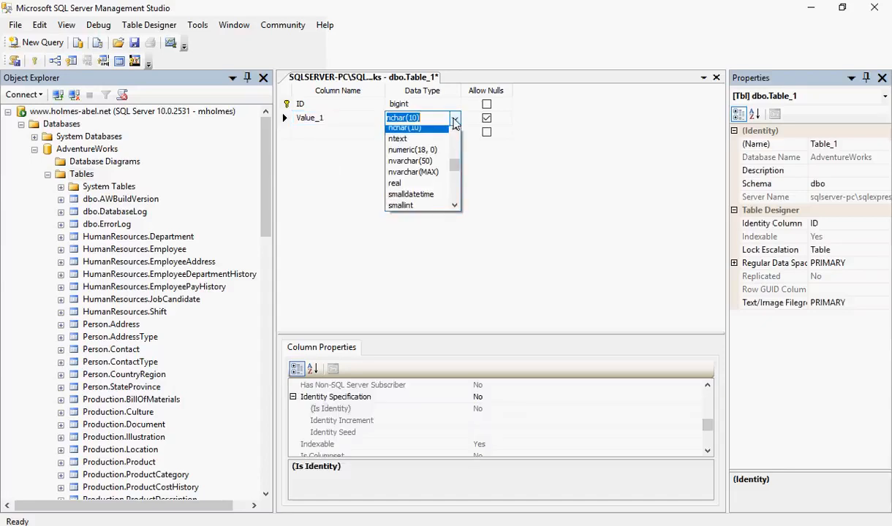
click(418, 161)
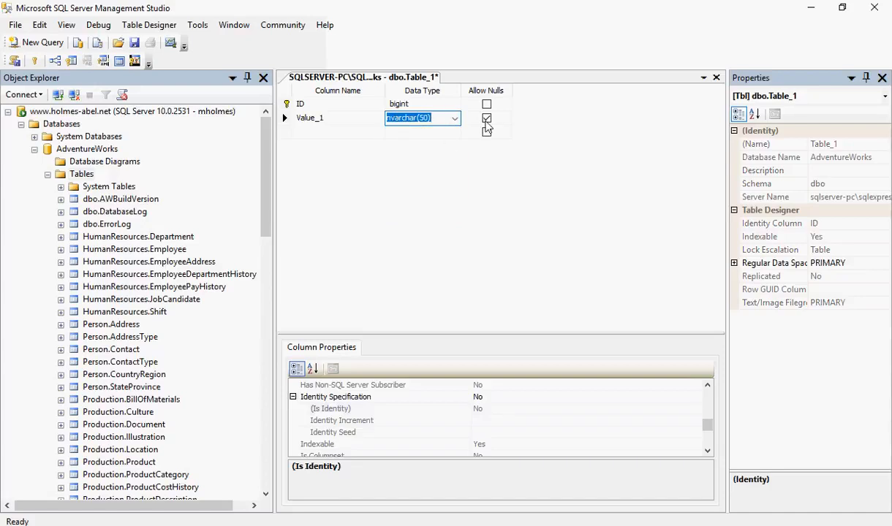
click(388, 159)
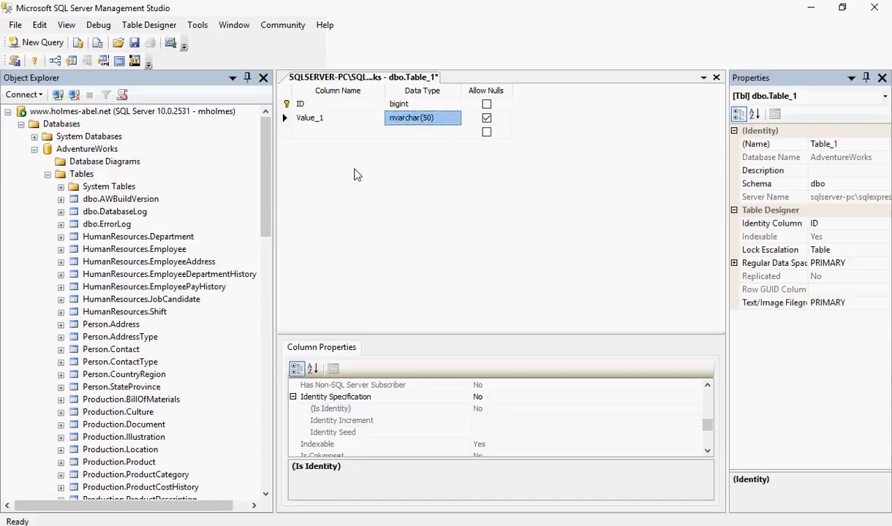
Add a third column named Value_2 with data type nvarchar(50).
click(315, 132)
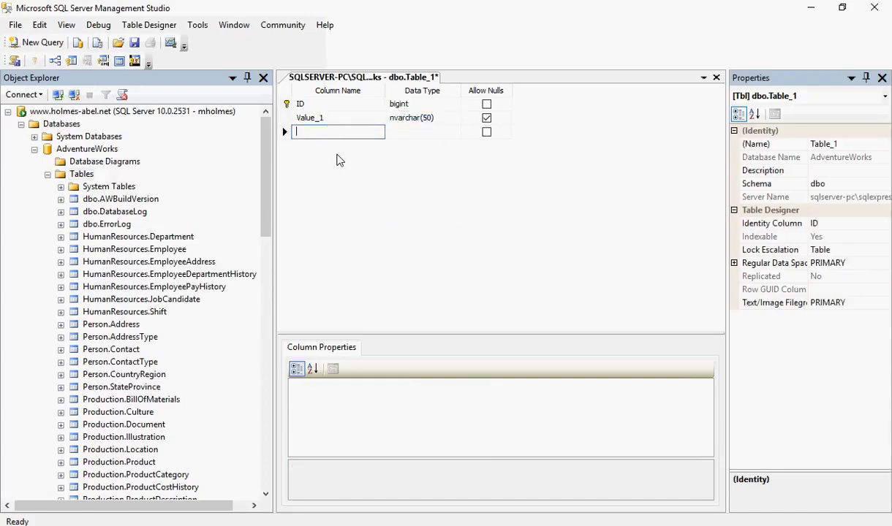
text(Value_2)
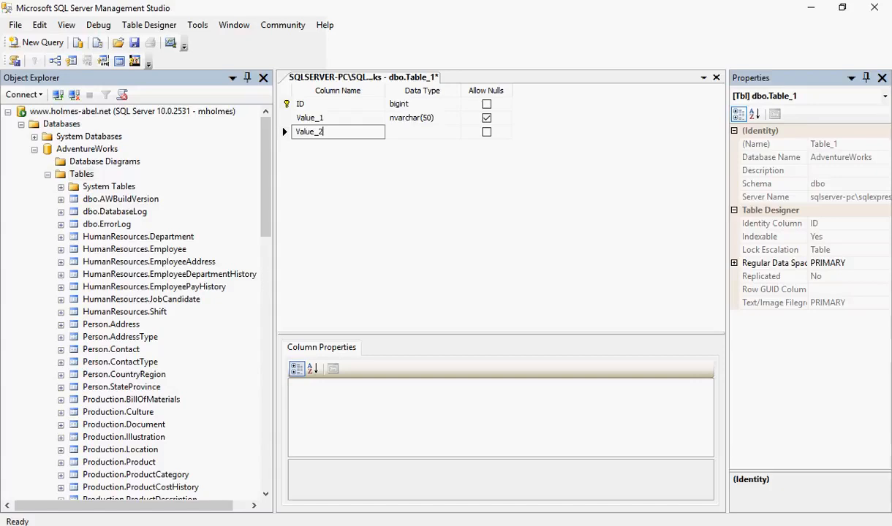
click(417, 132)
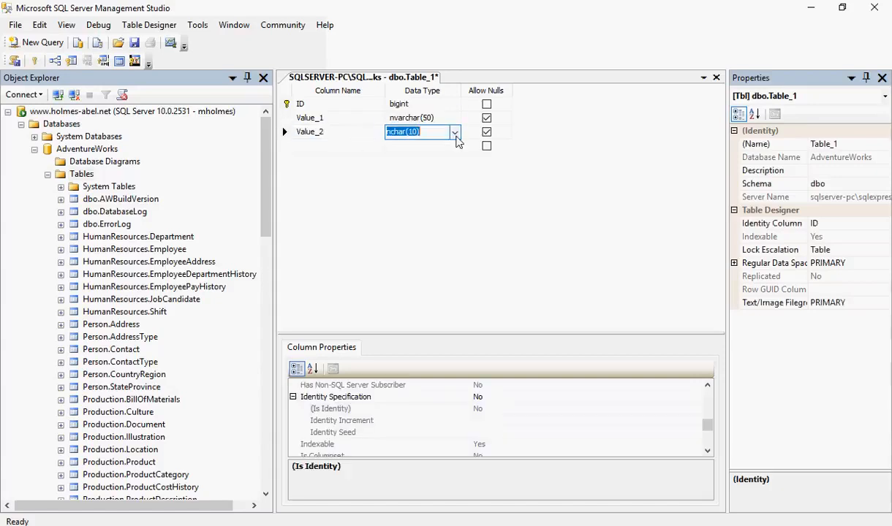
click(455, 134)
click(427, 179)
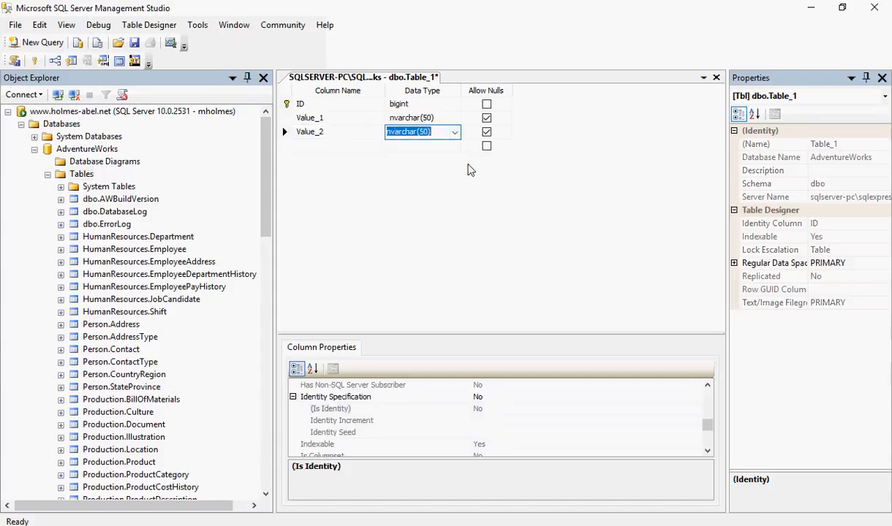
click(437, 178)
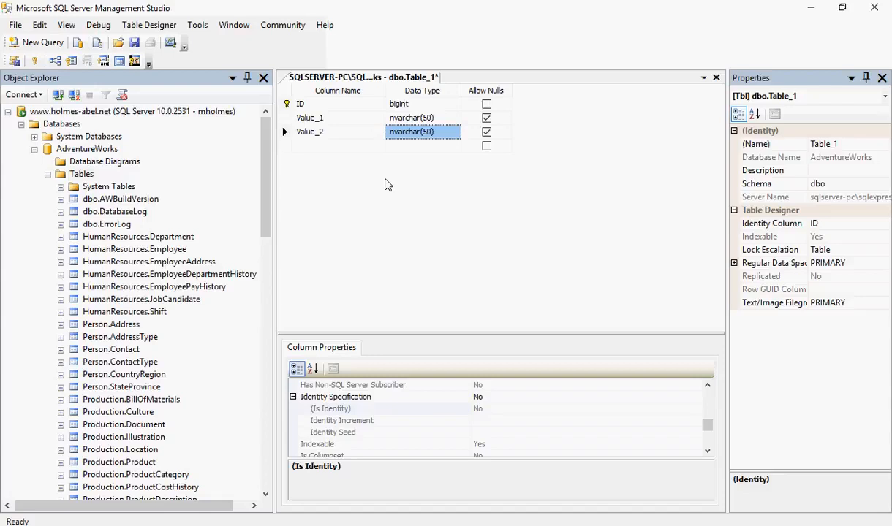
Save the new table as Test_Table and close its design window.
click(135, 44)
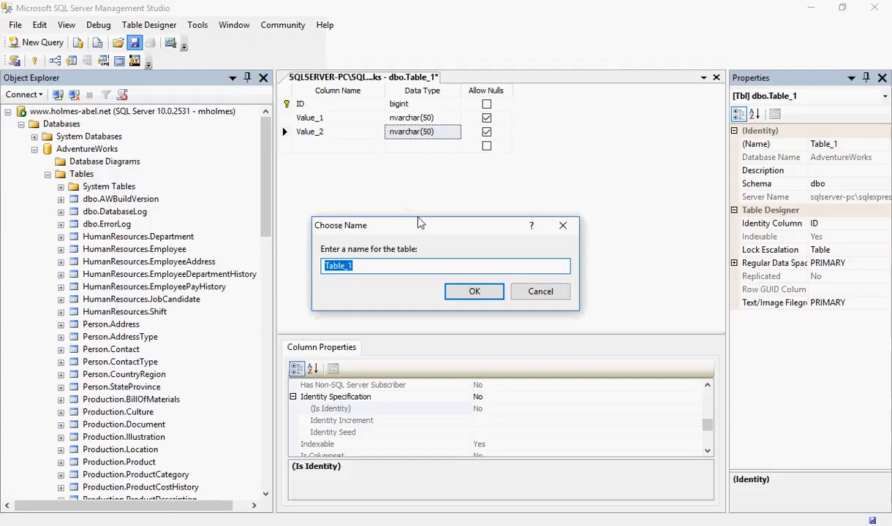
drag(410, 182, 408, 182)
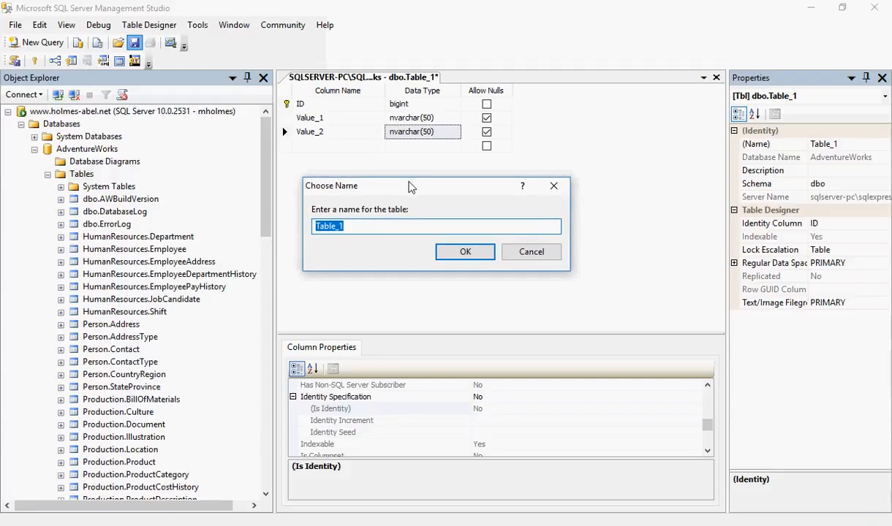
text(Test_Table)
click(464, 252)
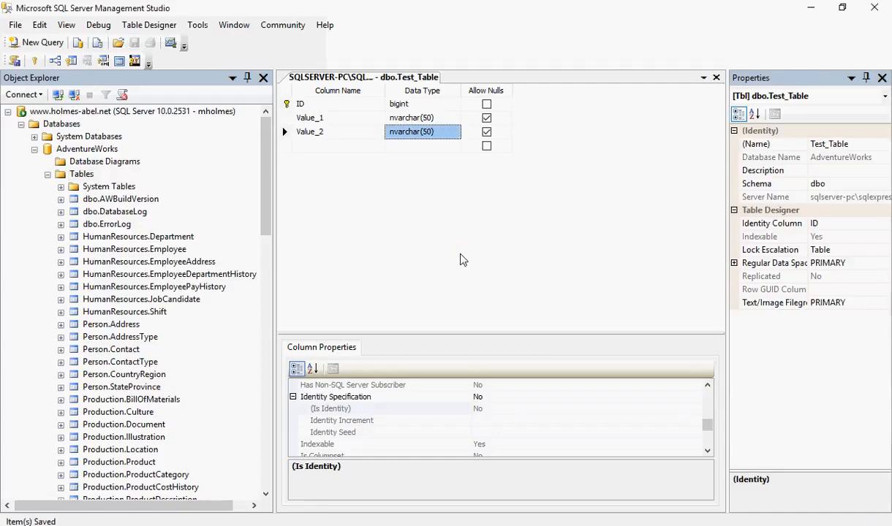
right_click(401, 77)
click(411, 99)
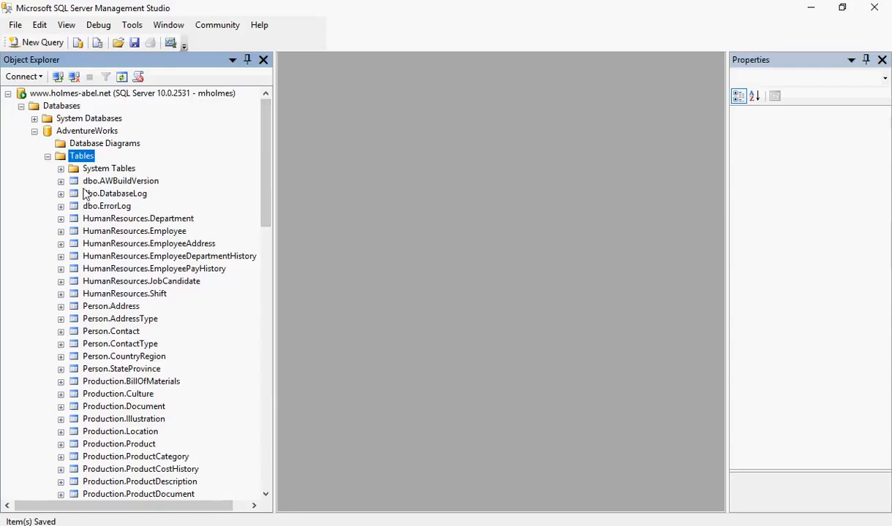
Refresh the AdventureWorks Tables folder and look through its list of tables.
right_click(86, 160)
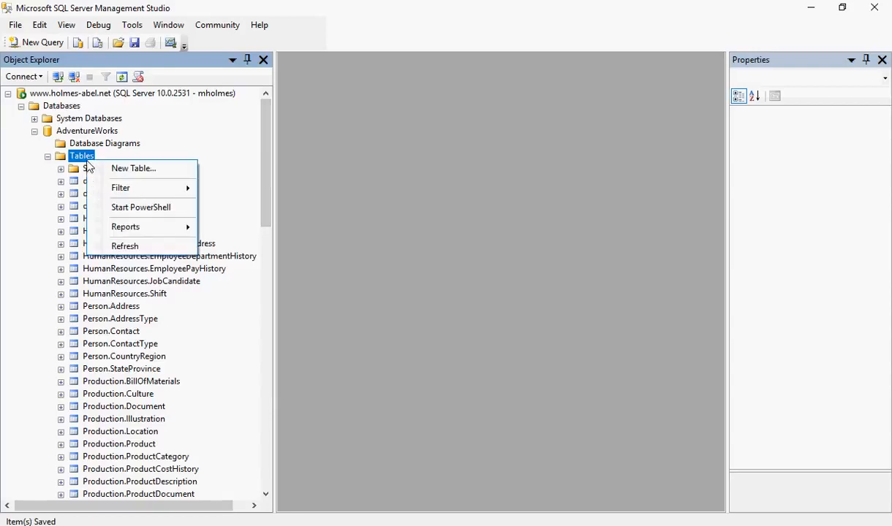
click(124, 247)
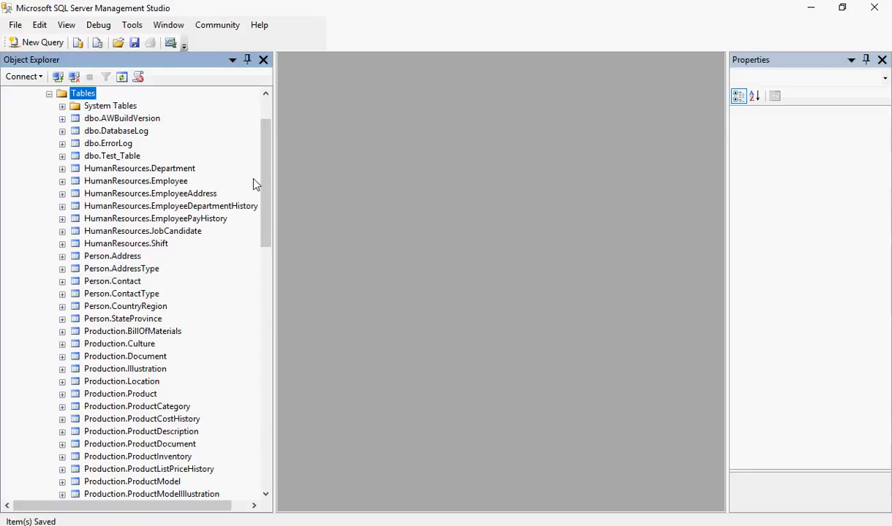
scroll(268, 170, down, 14)
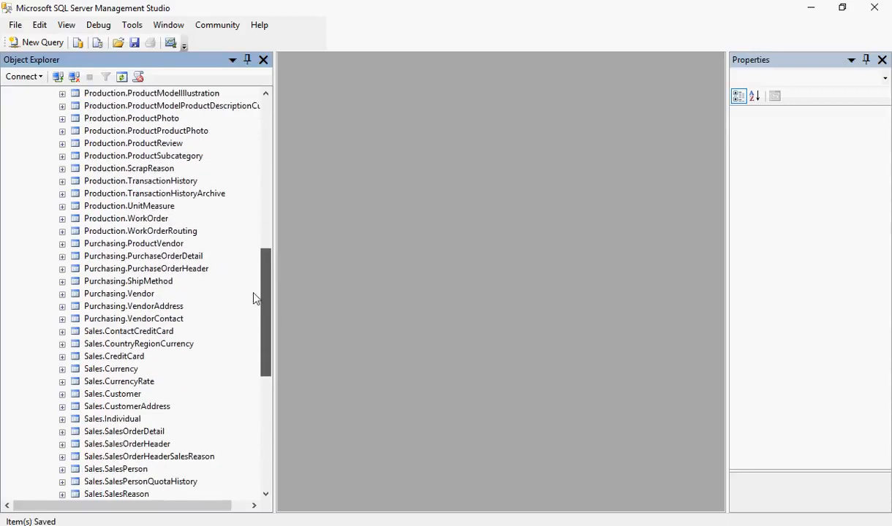
drag(248, 332, 264, 138)
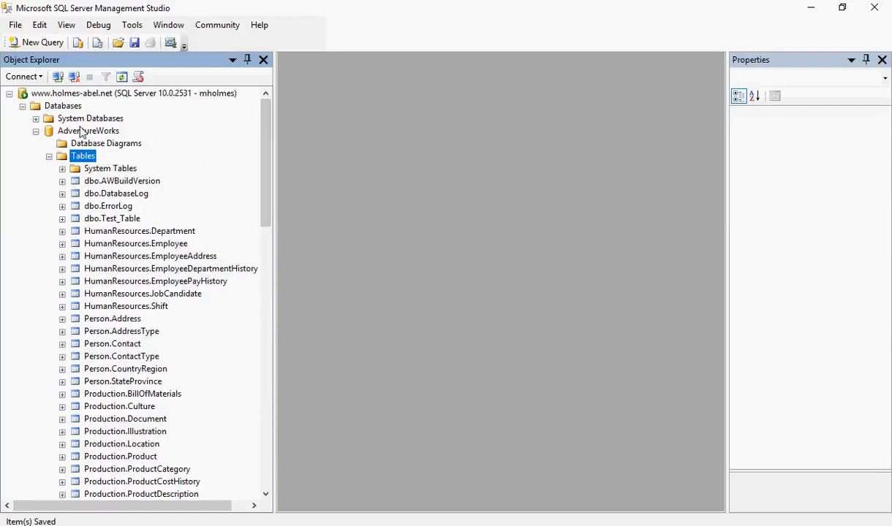
Refresh the server's Databases folder and expand AdventureWorks and its Tables folder again.
right_click(63, 110)
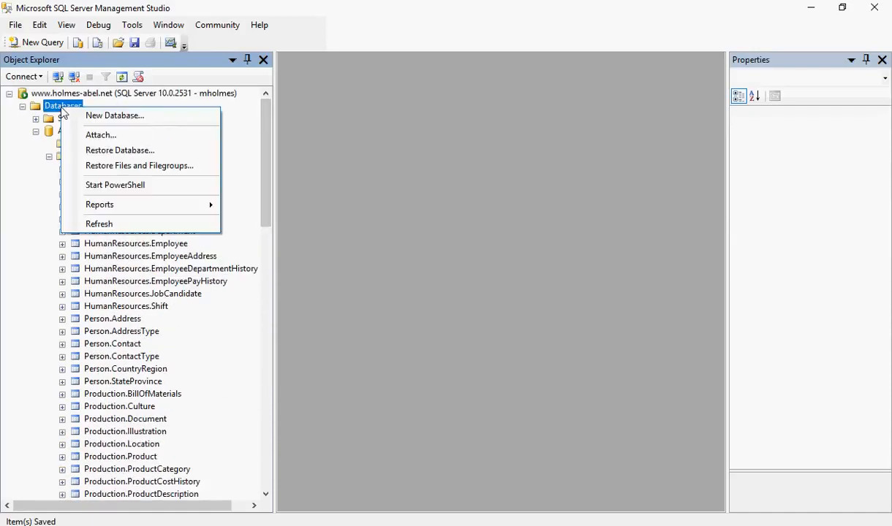
click(86, 222)
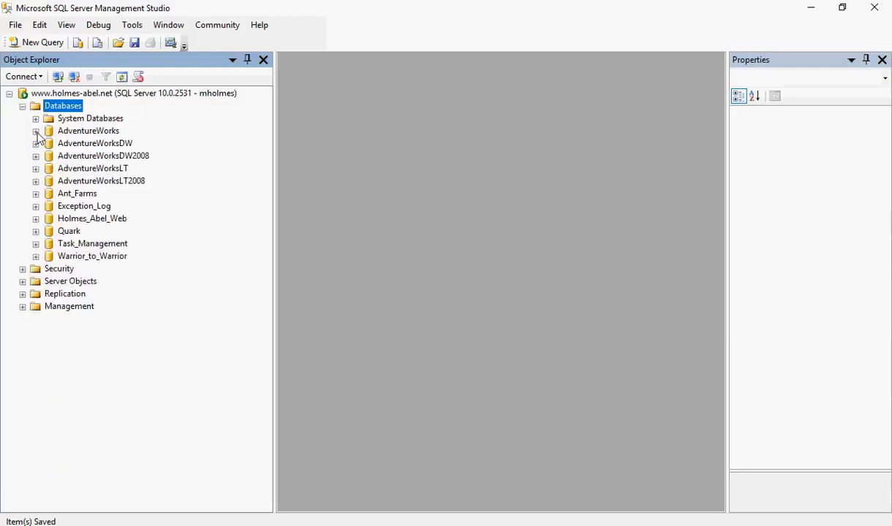
click(36, 133)
click(49, 155)
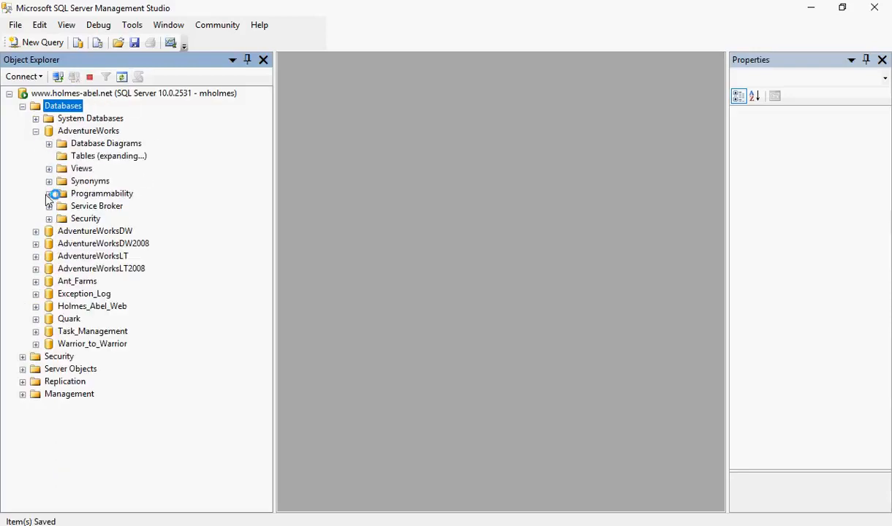
scroll(44, 220, down, 16)
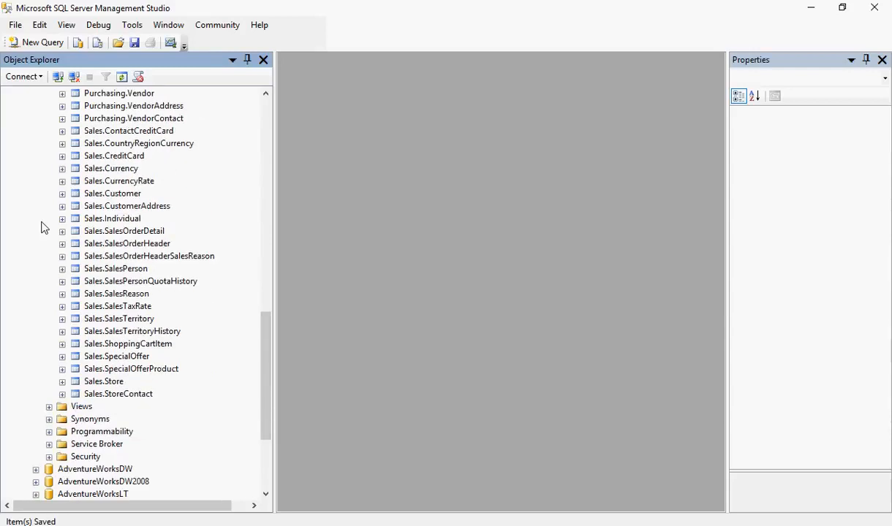
Find dbo.Test_Table in the AdventureWorks tables, expand it and its Columns folder, and check the Value_1 and Value_2 columns.
scroll(42, 230, up, 7)
scroll(42, 228, up, 11)
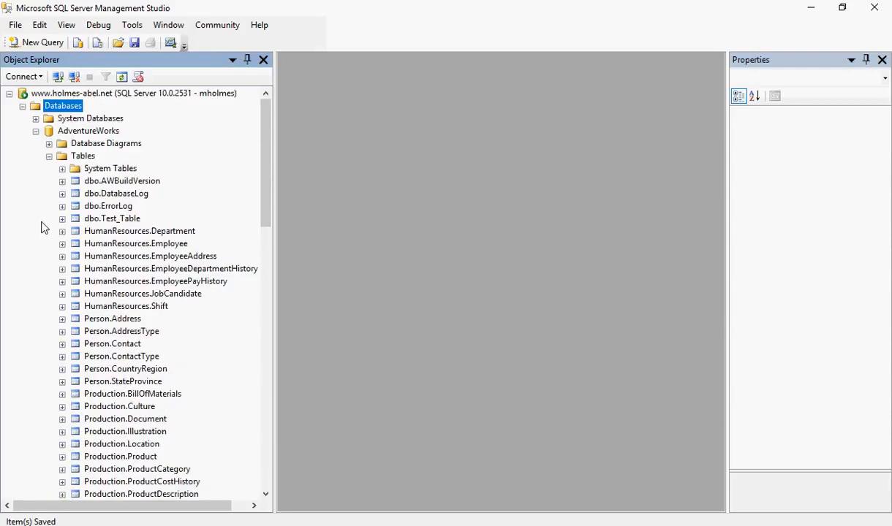
click(106, 219)
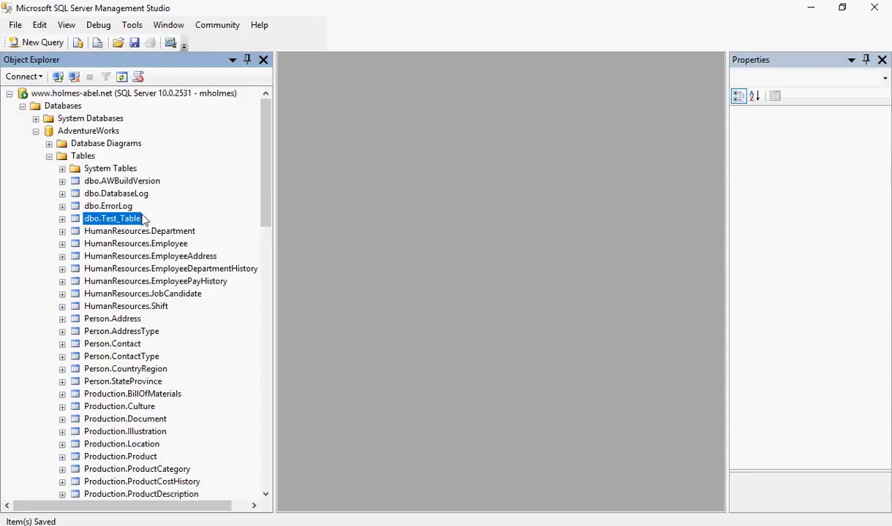
click(63, 220)
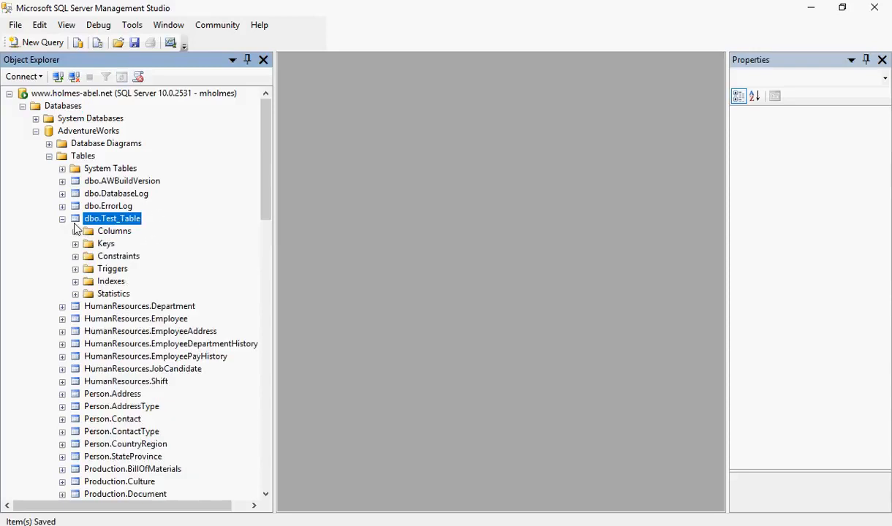
click(76, 231)
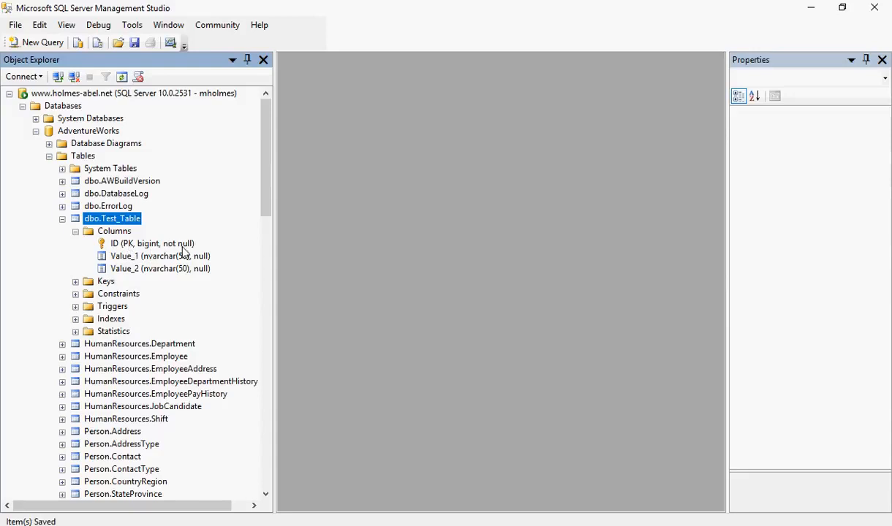
click(117, 256)
click(118, 267)
click(119, 257)
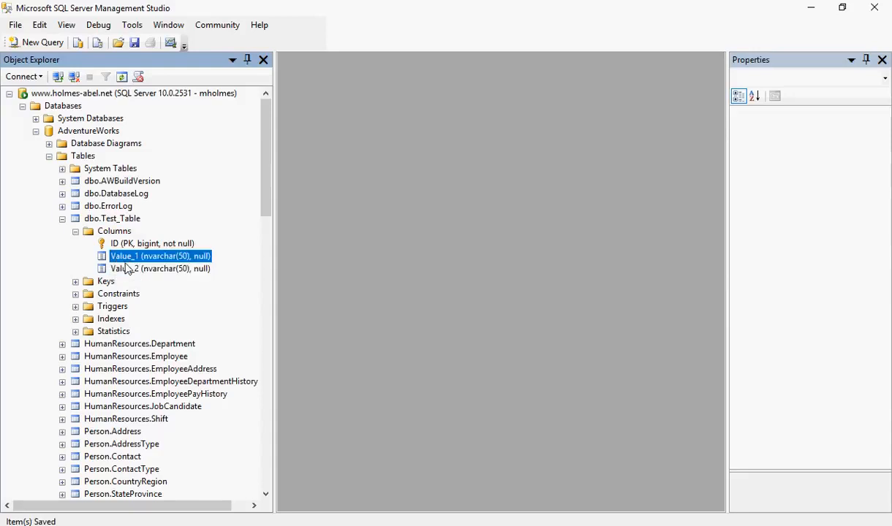
click(124, 269)
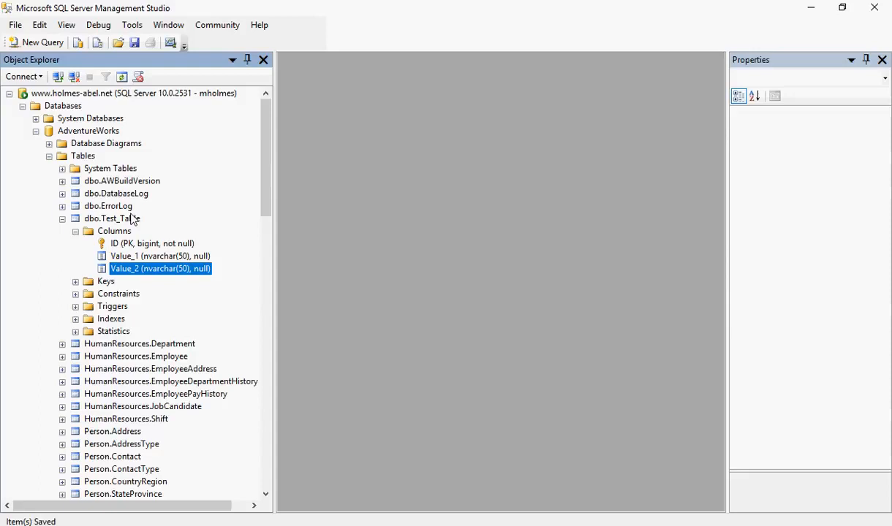
Delete the dbo.Test_Table table from the AdventureWorks database.
click(105, 221)
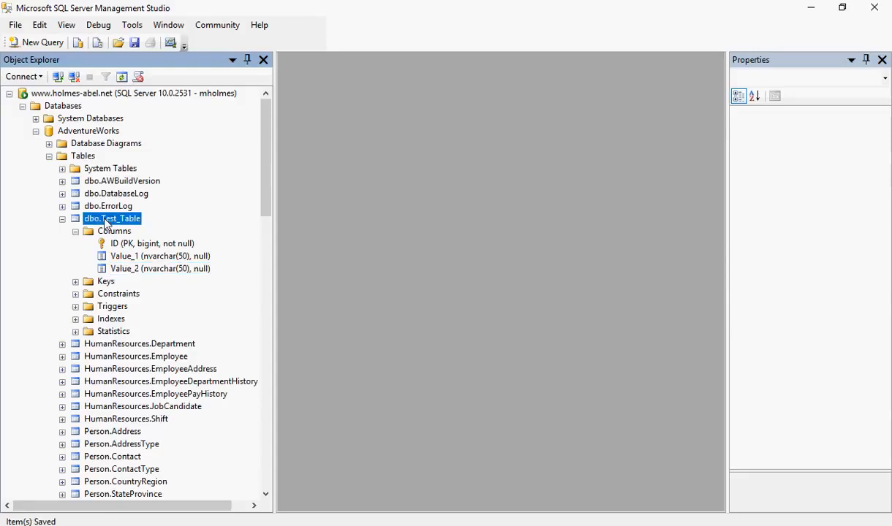
right_click(106, 223)
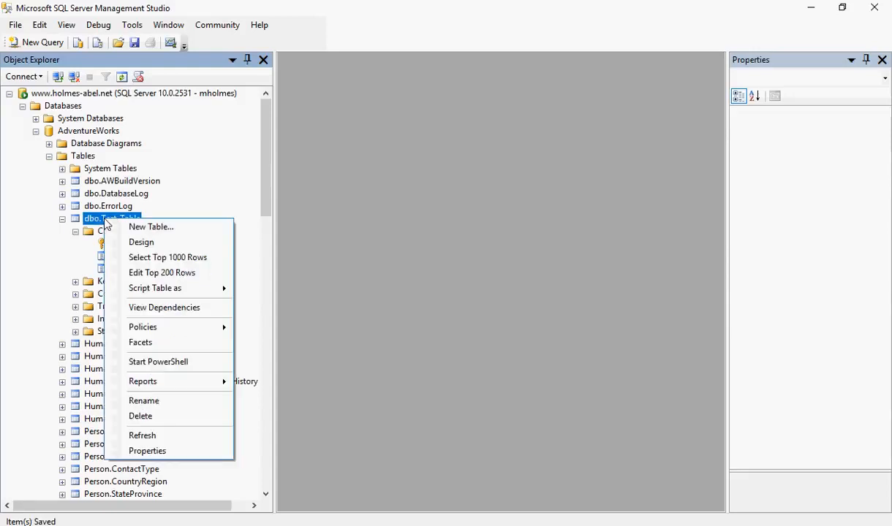
click(151, 417)
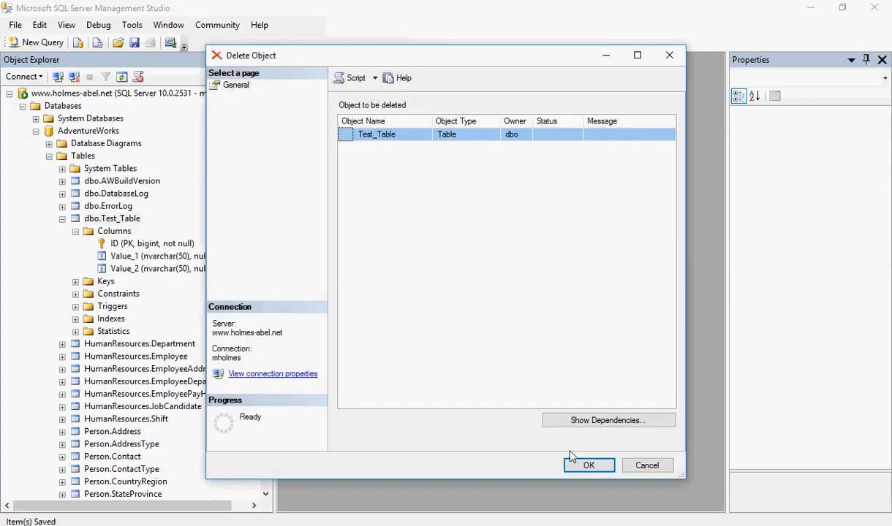
click(589, 465)
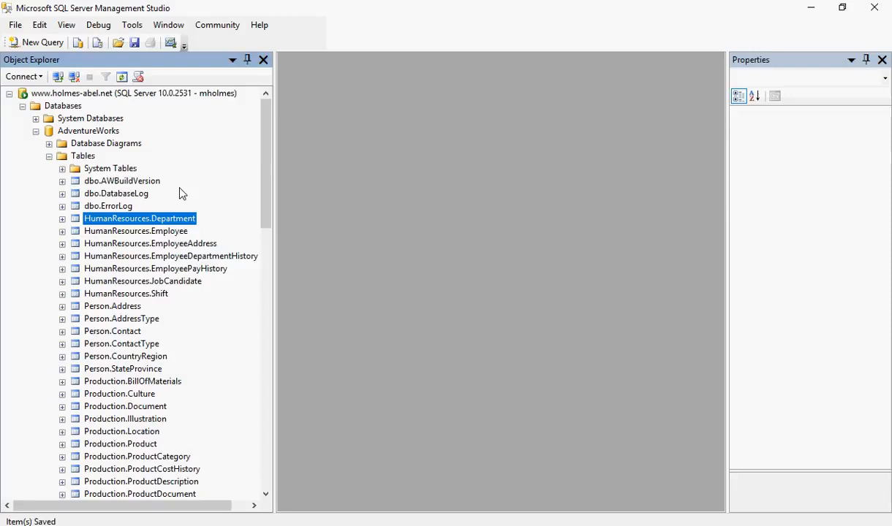
Expand dbo.ErrorLog to examine its columns, including the ErrorLogID primary key, and collapse the table again.
click(62, 206)
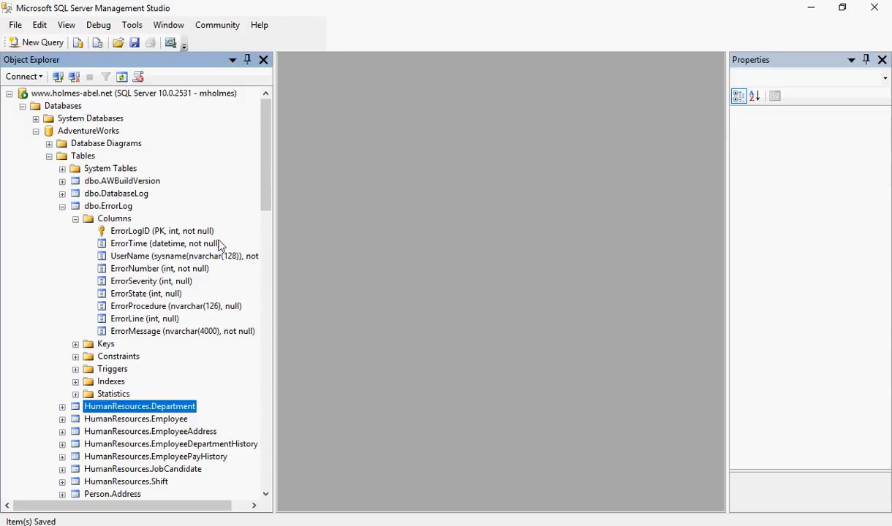
click(176, 233)
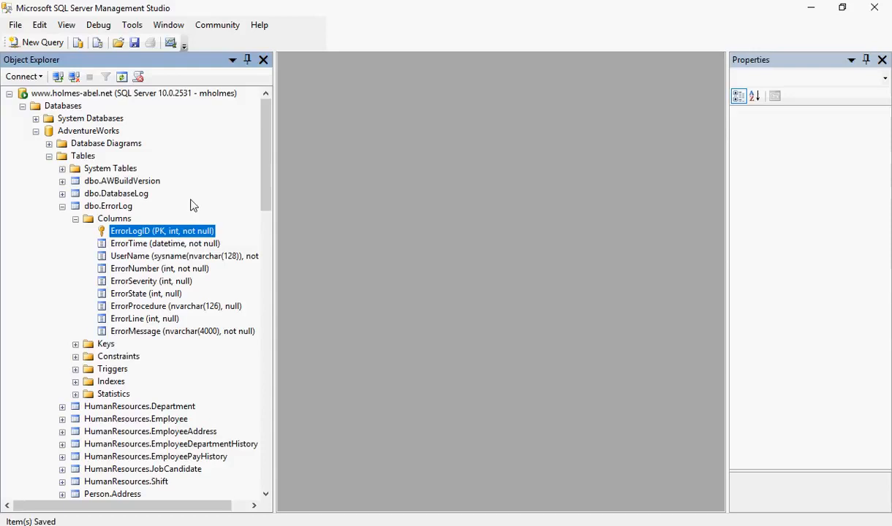
click(62, 207)
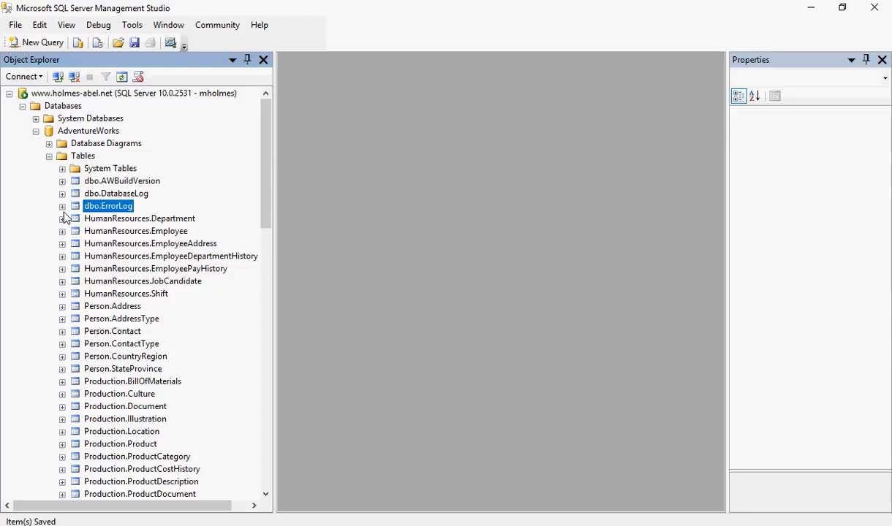
click(571, 524)
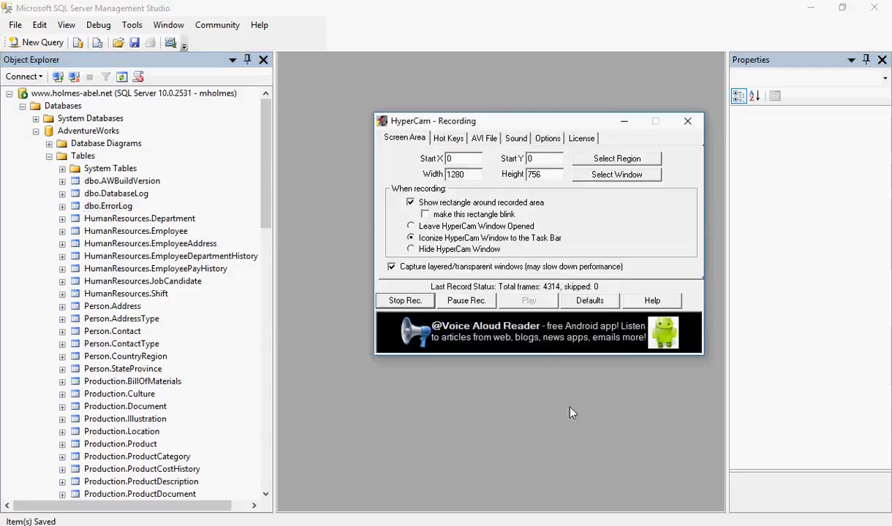